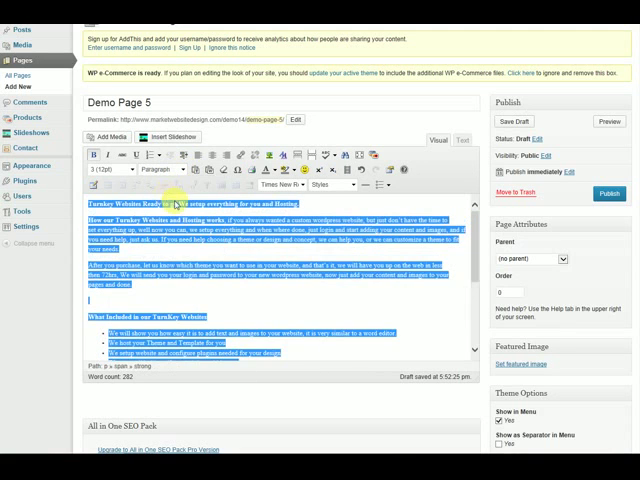
# Deselect the pasted text and delete the empty lines above the 'What Included in our TurnKey Websites' heading
pyautogui.click(430, 284)
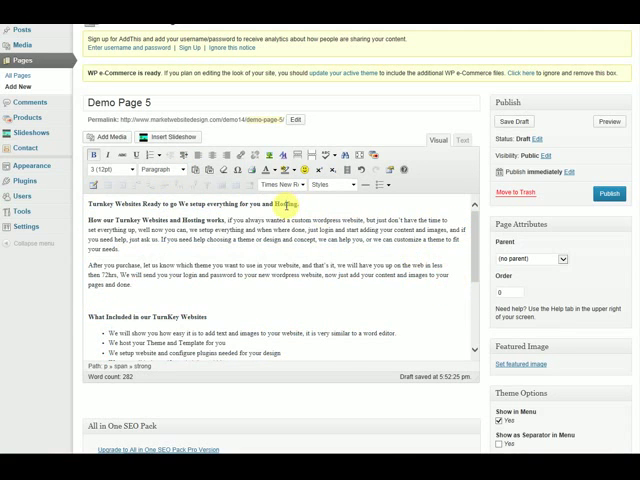
pyautogui.click(275, 230)
pyautogui.moveTo(472, 227); pyautogui.dragTo(495, 190)
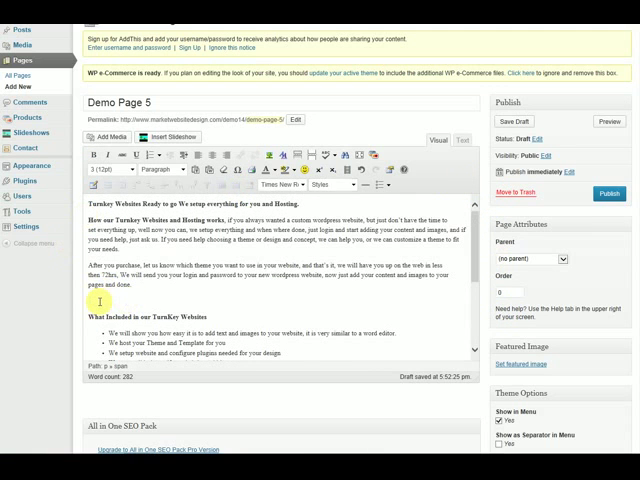
pyautogui.press('Delete')
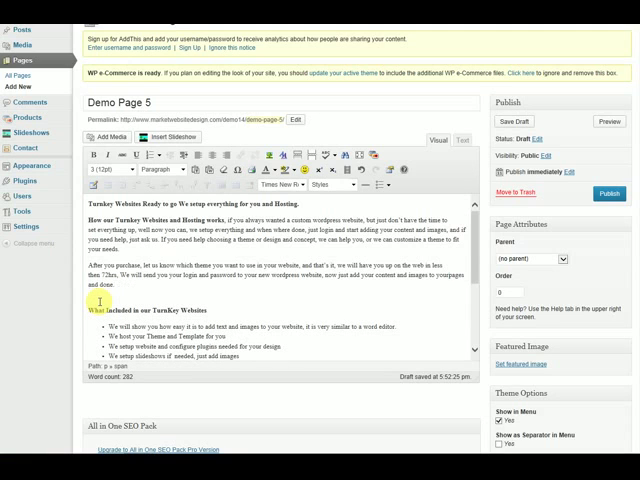
pyautogui.click(360, 171)
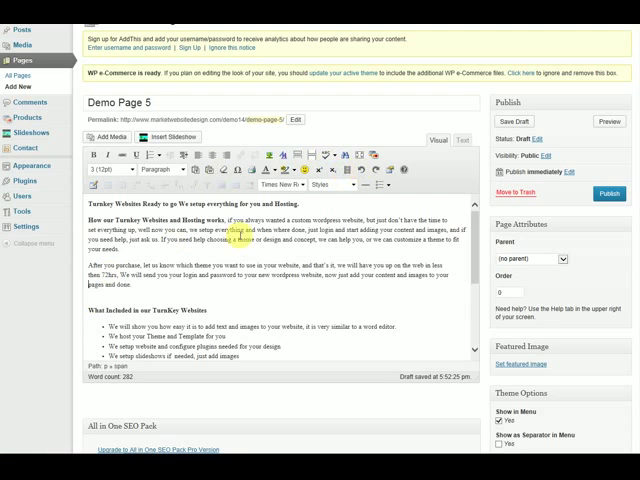
pyautogui.click(107, 298)
pyautogui.press('Delete')
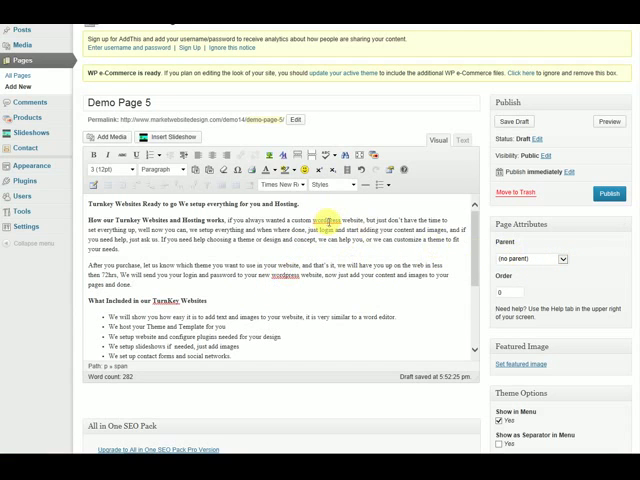
pyautogui.moveTo(474, 258)
pyautogui.mouseDown()
pyautogui.moveTo(495, 295)
pyautogui.moveTo(495, 245)
pyautogui.mouseUp()
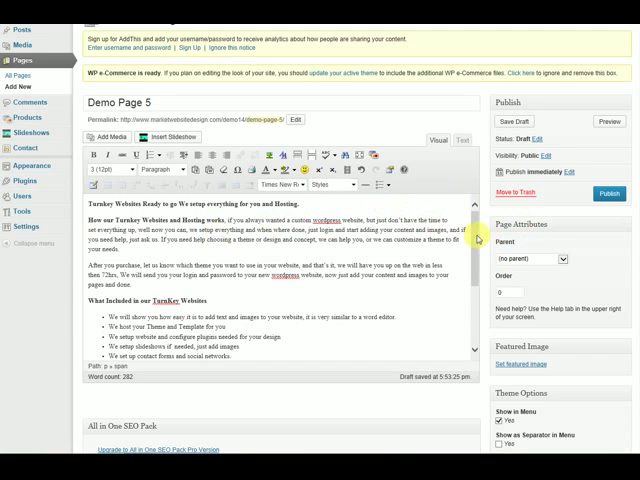
pyautogui.moveTo(478, 237); pyautogui.dragTo(482, 213)
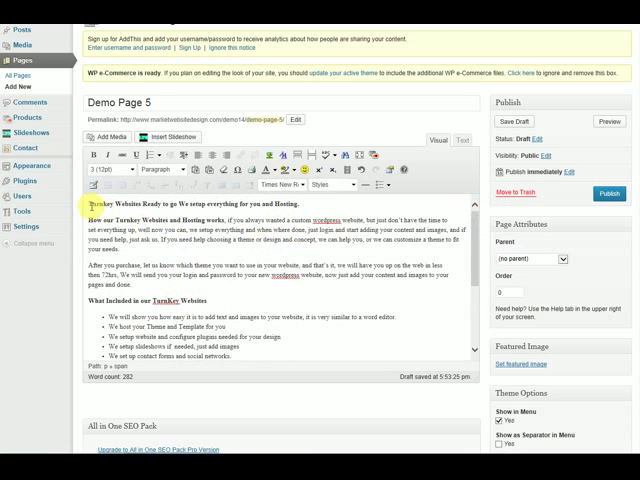
# Apply font size 4 (14pt) to the opening line, 'What Included…' and 'Please Contact us Below'
pyautogui.moveTo(88, 205); pyautogui.dragTo(305, 204)
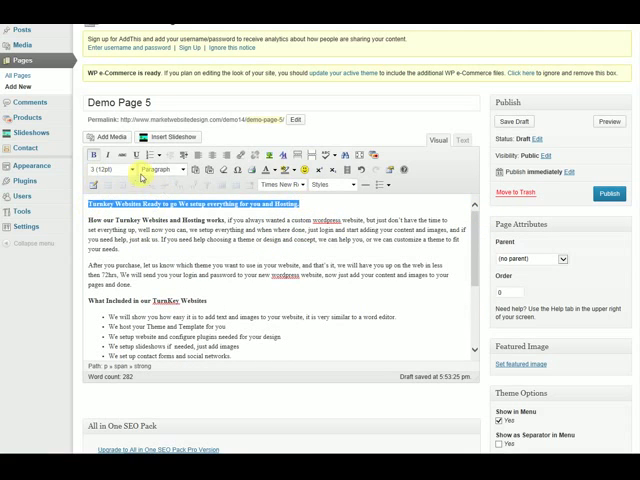
pyautogui.click(133, 173)
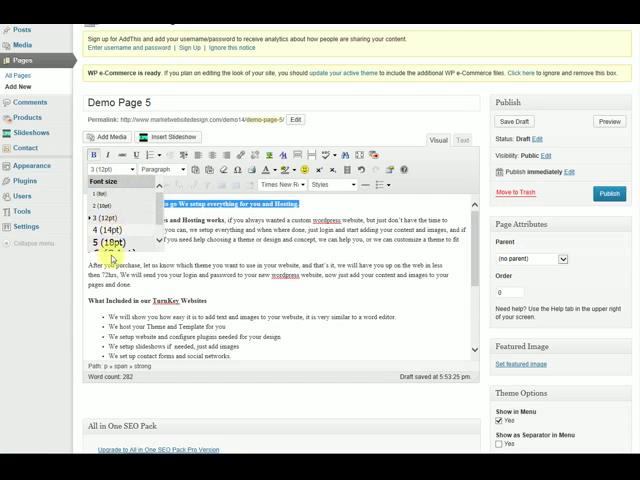
pyautogui.click(112, 228)
pyautogui.moveTo(90, 300); pyautogui.dragTo(190, 300)
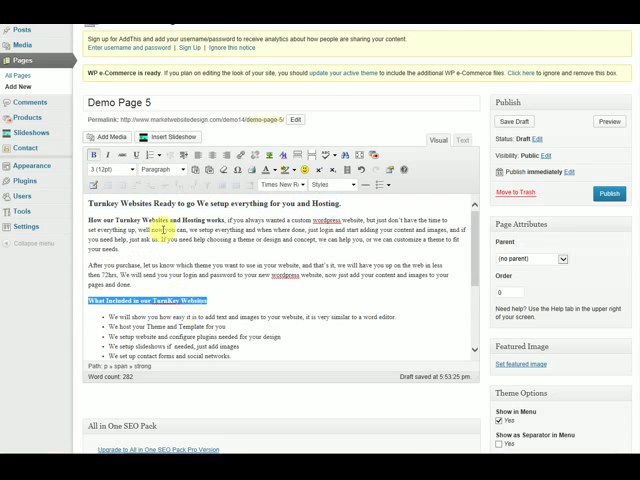
pyautogui.click(133, 169)
pyautogui.click(108, 230)
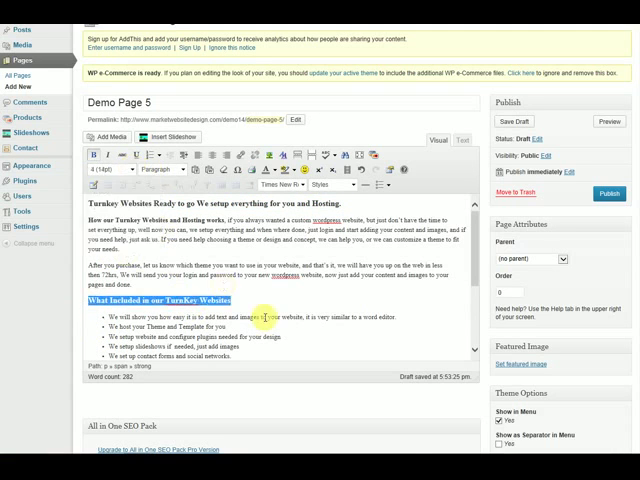
pyautogui.moveTo(476, 275); pyautogui.dragTo(474, 340)
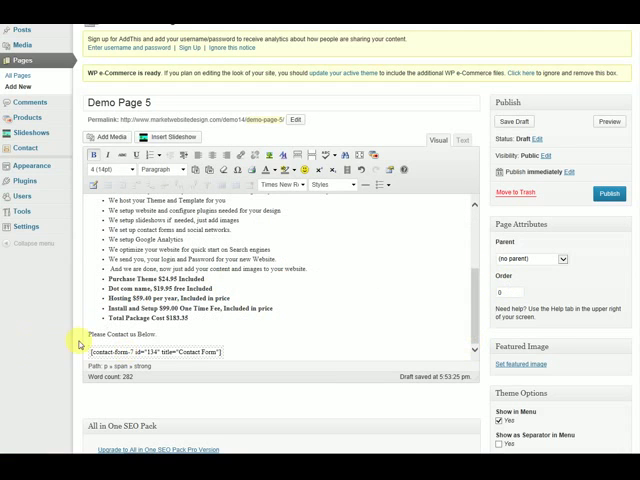
pyautogui.moveTo(88, 334); pyautogui.dragTo(156, 334)
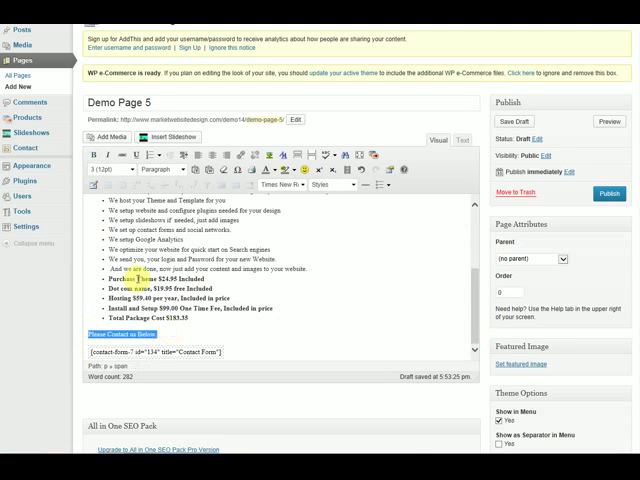
pyautogui.click(133, 172)
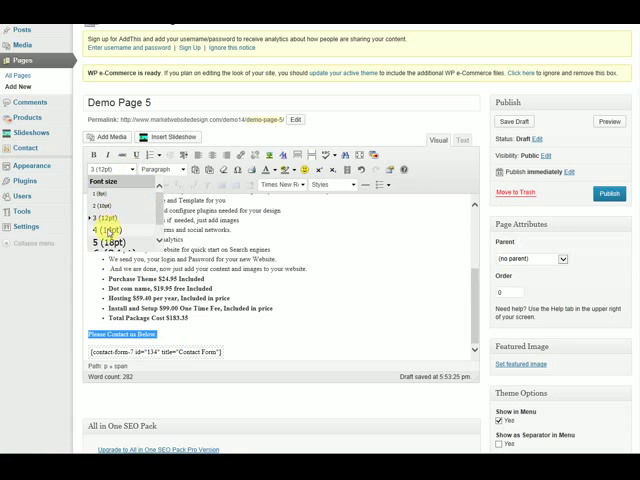
pyautogui.click(108, 231)
pyautogui.moveTo(476, 314); pyautogui.dragTo(476, 218)
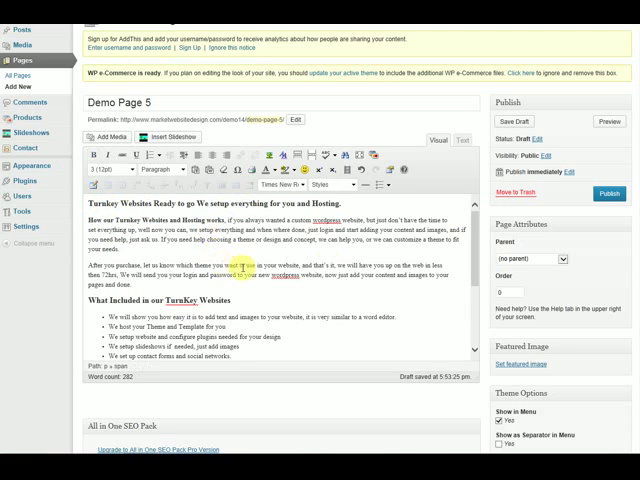
pyautogui.moveTo(474, 243); pyautogui.dragTo(480, 322)
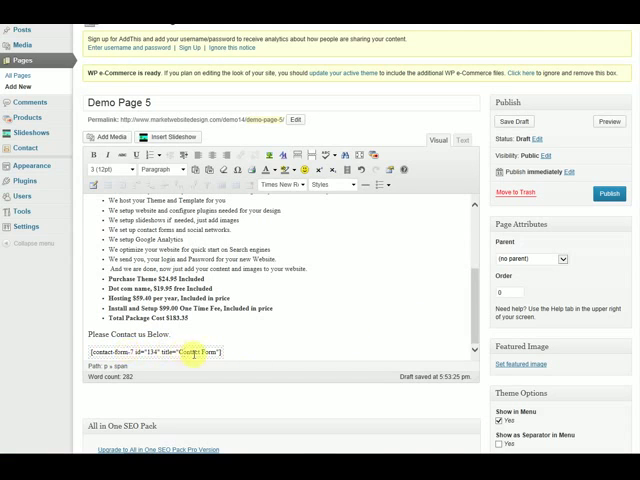
pyautogui.moveTo(475, 290); pyautogui.dragTo(475, 205)
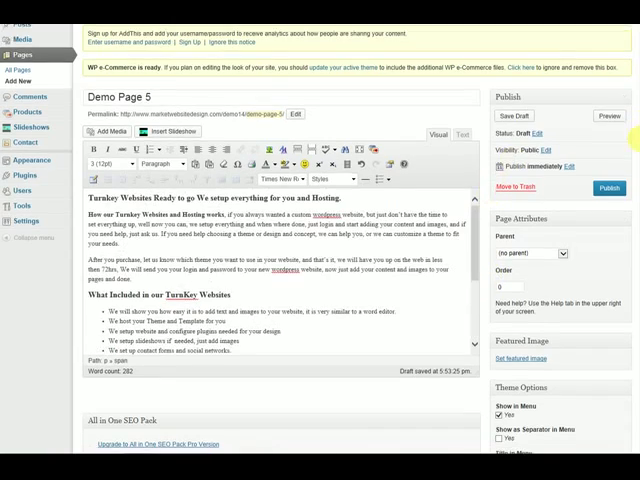